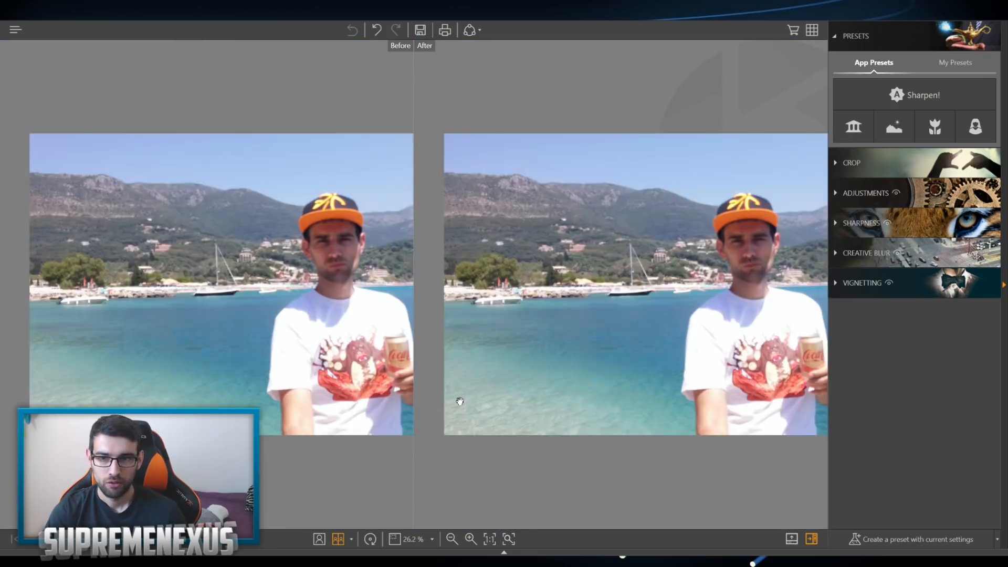
# - Sharpen the seaside selfie with a sharpness amount of 500 % and a radius of 1.5 px
pyautogui.scroll(-1, 458, 401)
pyautogui.scroll(-1, 479, 361)
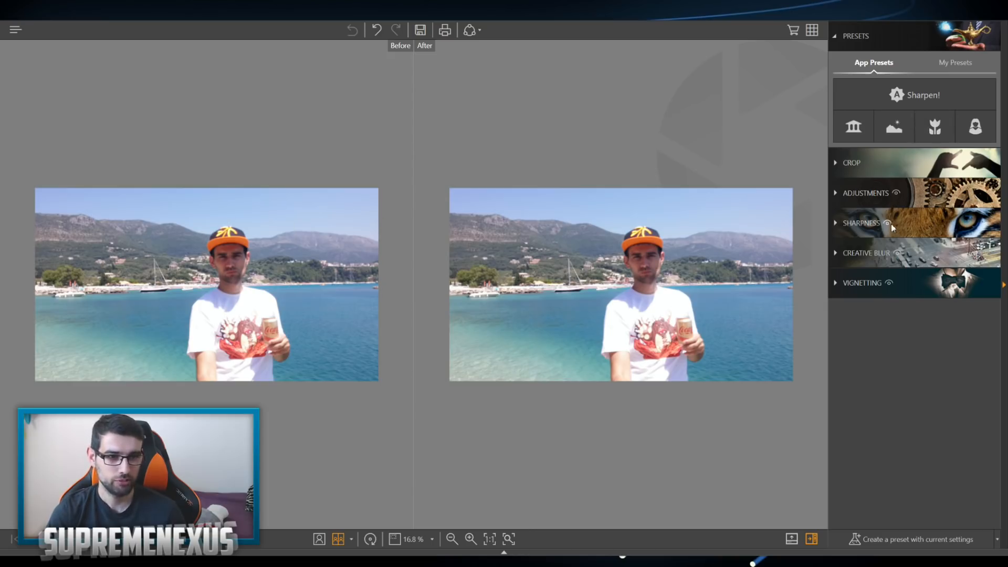
pyautogui.click(912, 223)
pyautogui.moveTo(876, 152); pyautogui.dragTo(955, 153)
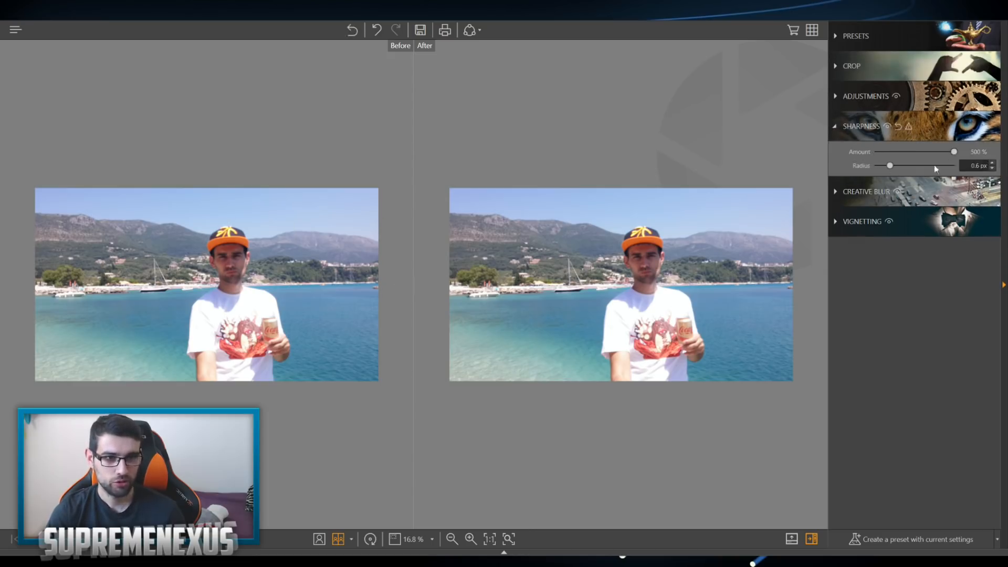
pyautogui.moveTo(890, 168); pyautogui.dragTo(980, 171)
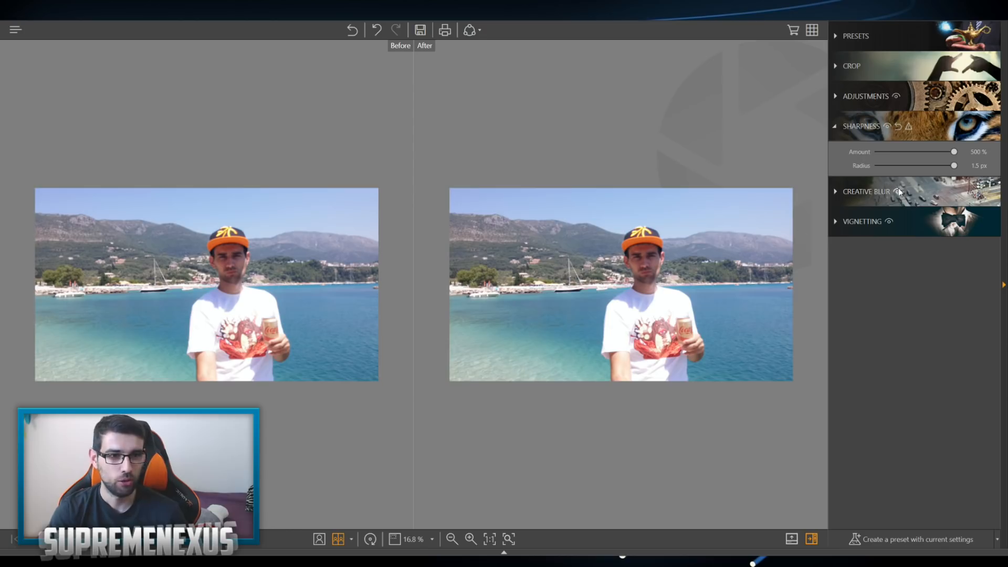
# - Increase the clarity adjustment of the seaside selfie
pyautogui.click(880, 119)
pyautogui.click(872, 108)
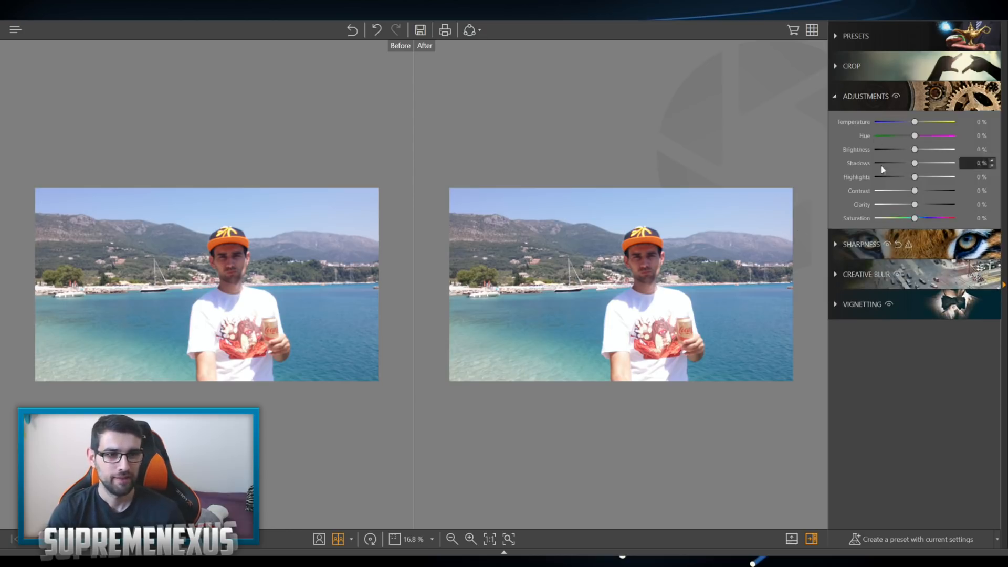
pyautogui.moveTo(915, 207); pyautogui.dragTo(970, 211)
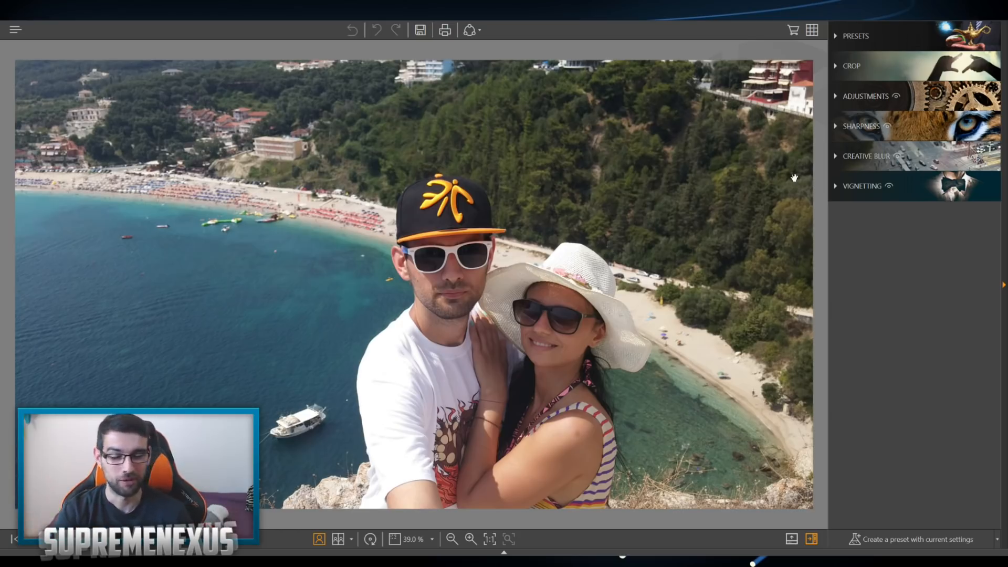
# - Show the couple photo before and after side by side and set its vignetting amount to -24 %
pyautogui.click(336, 541)
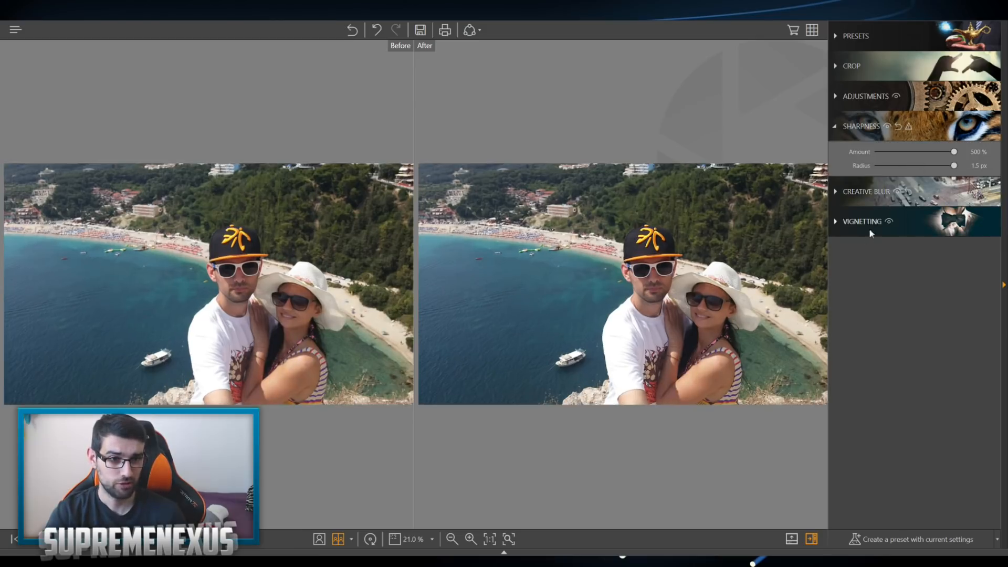
pyautogui.click(870, 233)
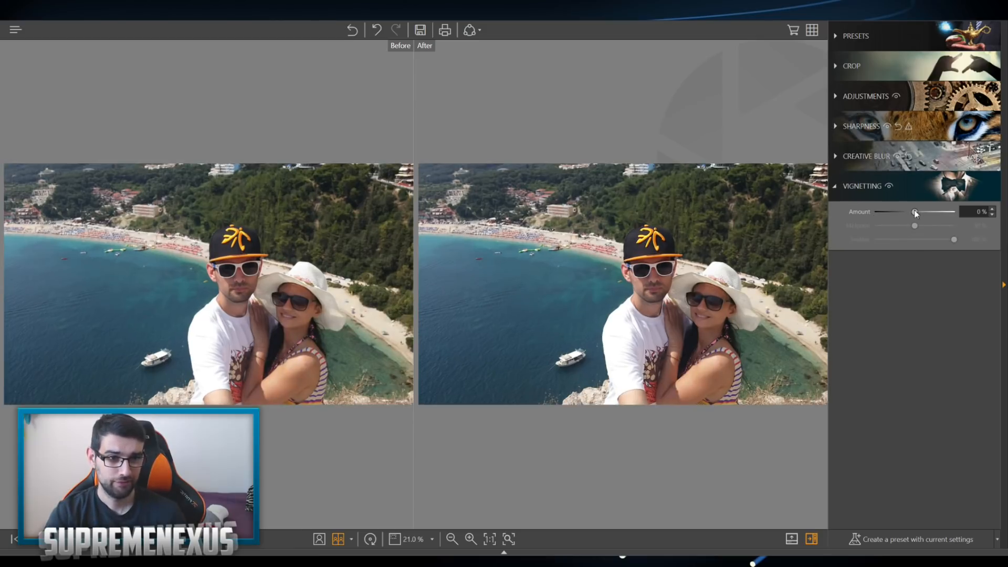
pyautogui.moveTo(915, 213); pyautogui.dragTo(911, 214)
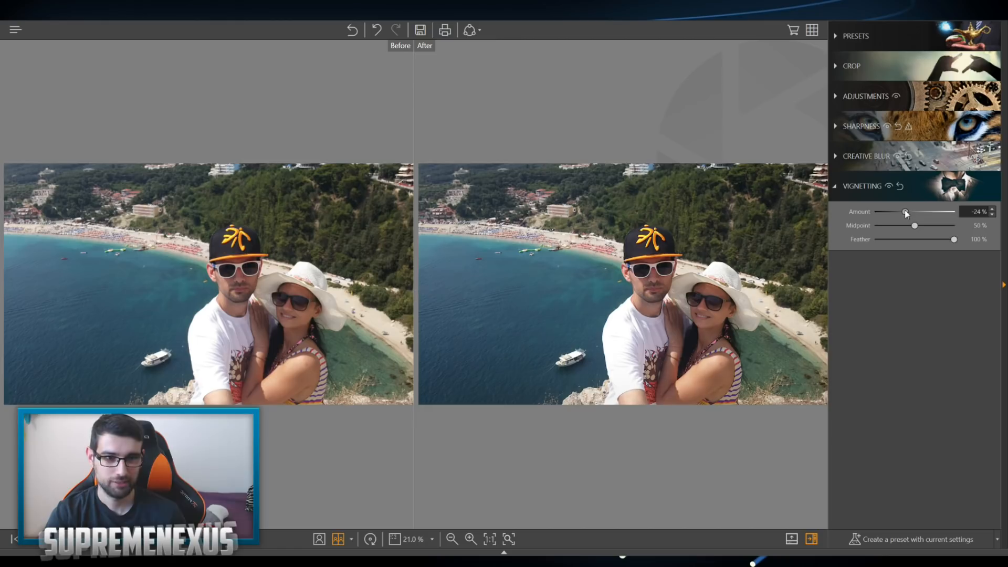
# - Set the couple photo's temperature to -19 % and adjust its remaining tone and colour settings, from brightness to saturation
pyautogui.click(864, 156)
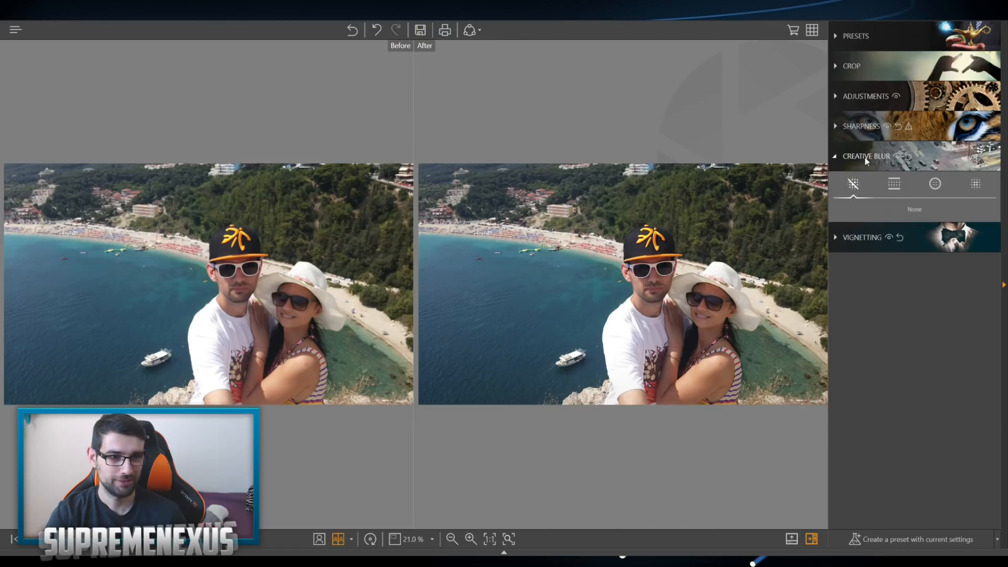
pyautogui.click(864, 97)
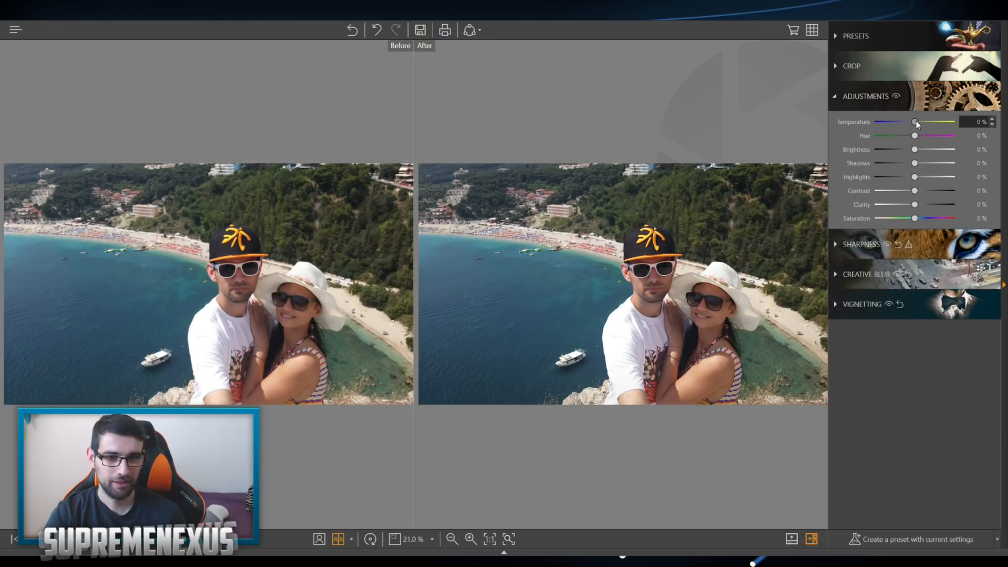
pyautogui.moveTo(917, 123); pyautogui.dragTo(910, 124)
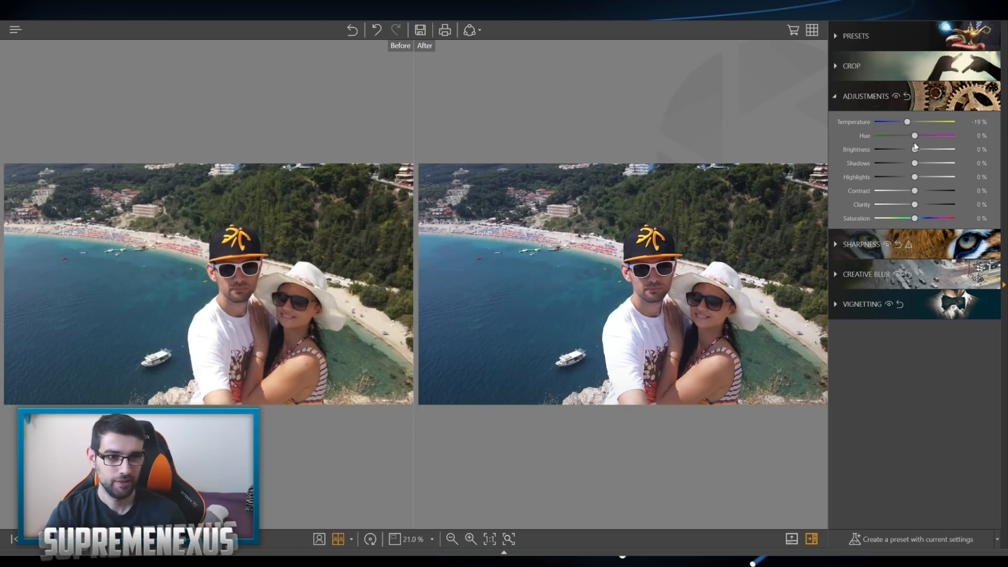
pyautogui.moveTo(914, 150); pyautogui.dragTo(929, 214)
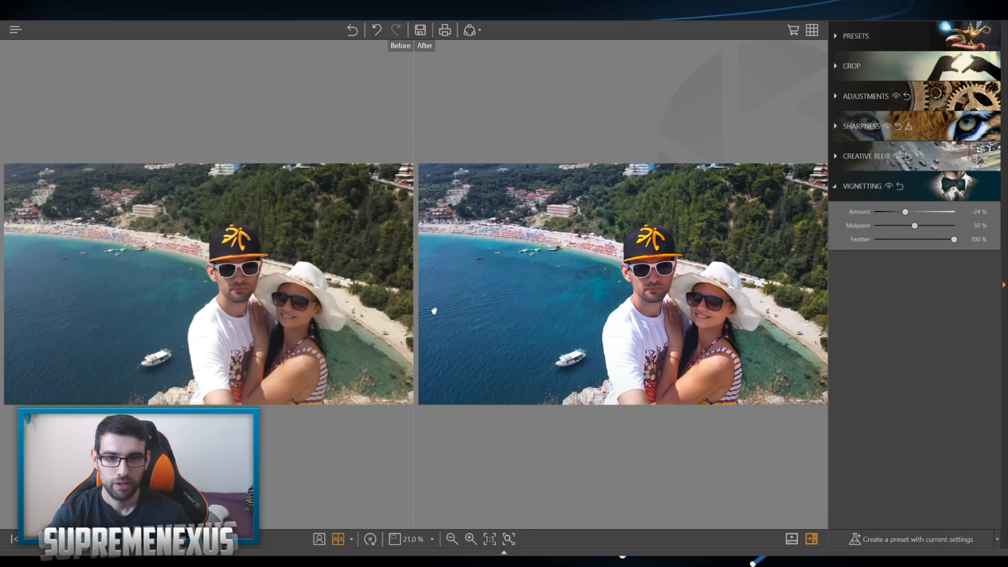
# - Examine the edited couple photo against the original in the split, stacked and single views
pyautogui.scroll(-1, 455, 289)
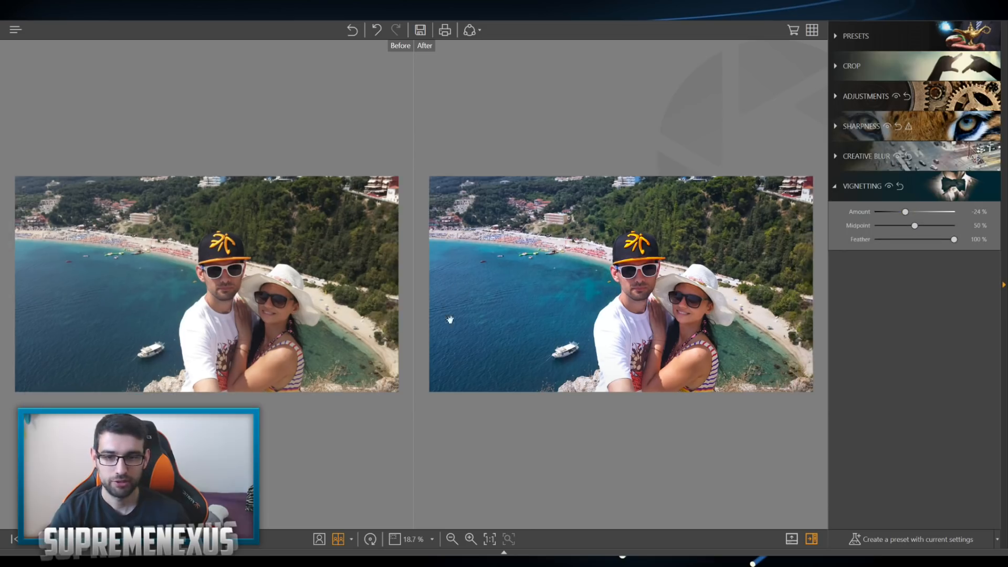
pyautogui.click(341, 542)
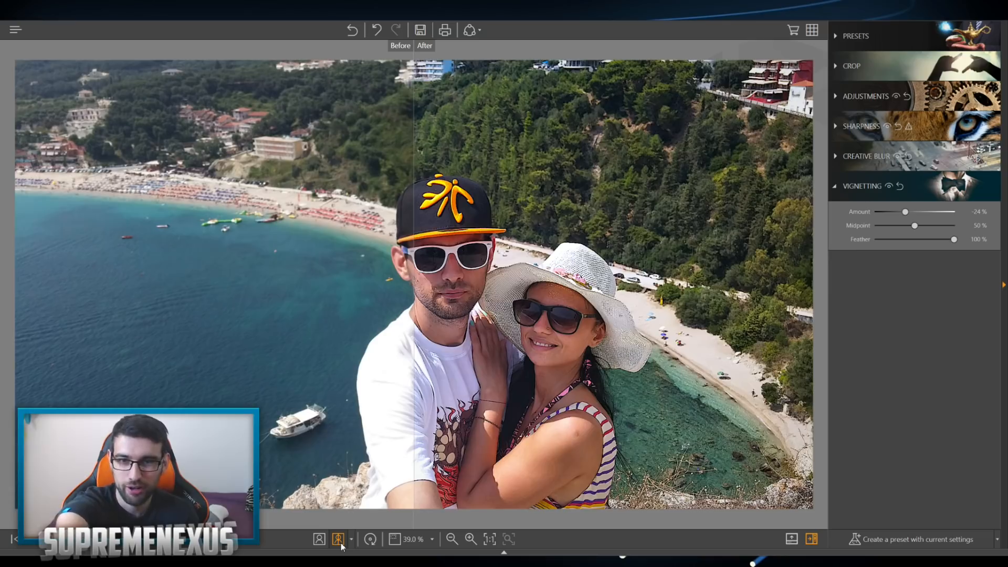
pyautogui.click(342, 543)
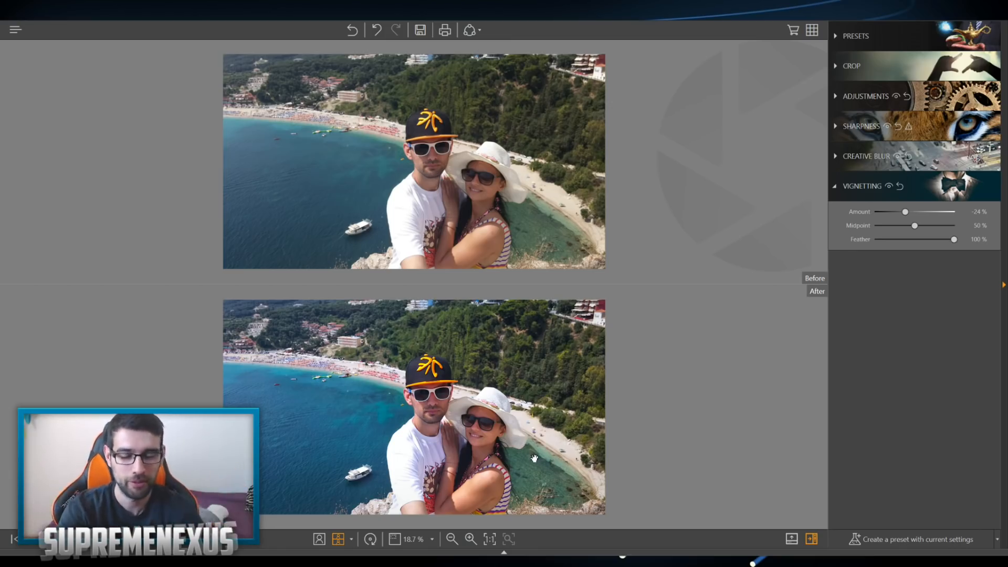
pyautogui.click(508, 385)
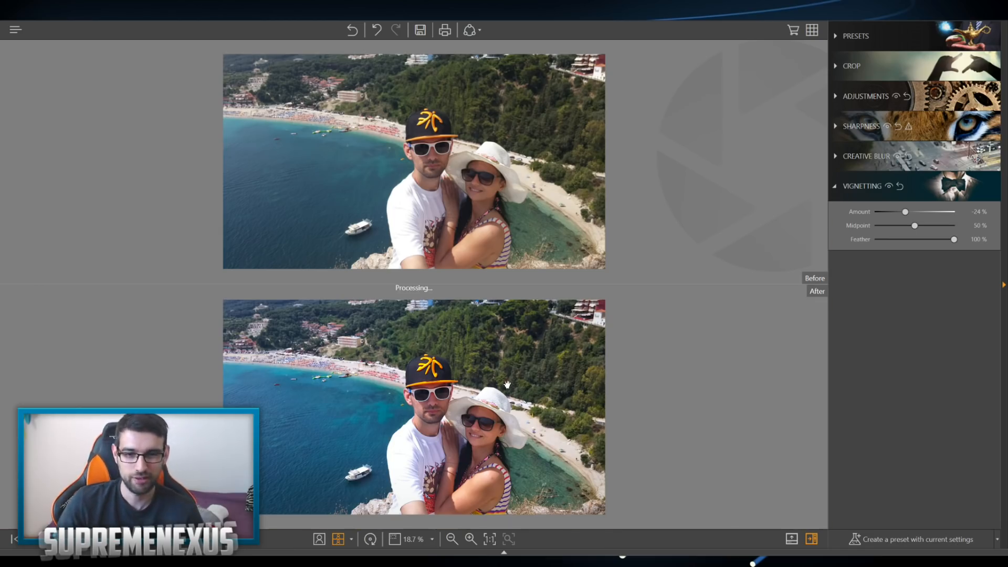
pyautogui.click(455, 409)
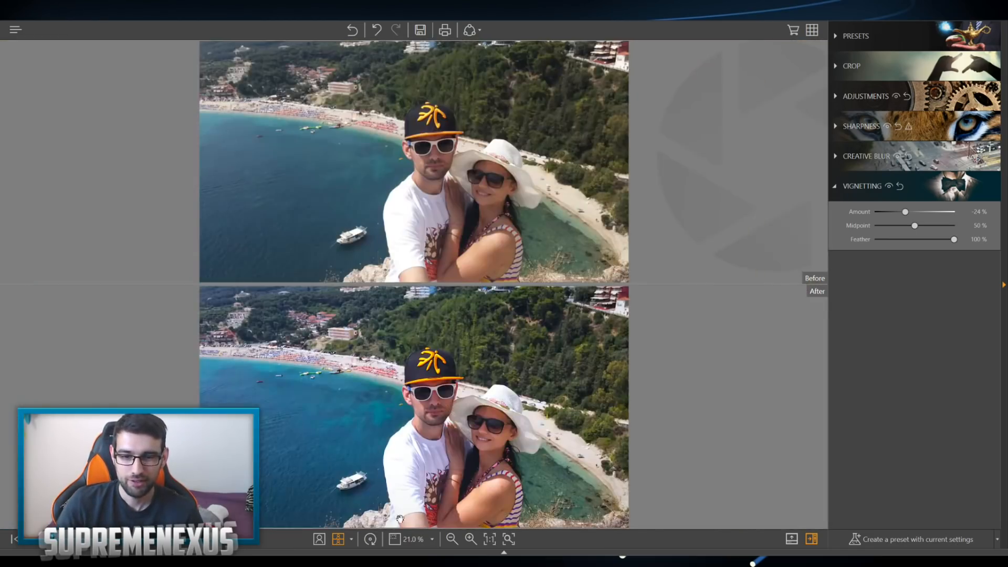
pyautogui.click(319, 539)
pyautogui.scroll(2, 460, 360)
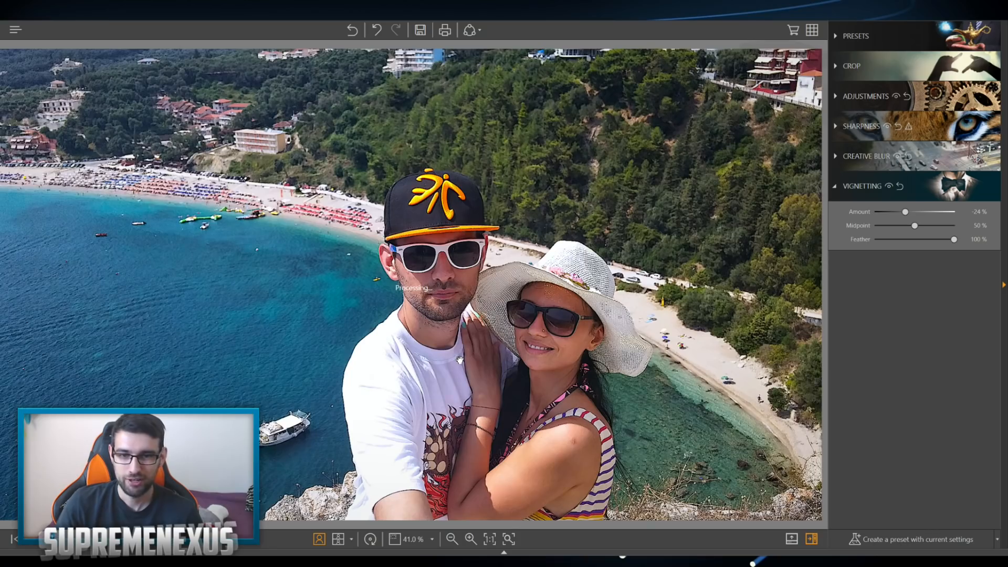
pyautogui.scroll(-2, 460, 361)
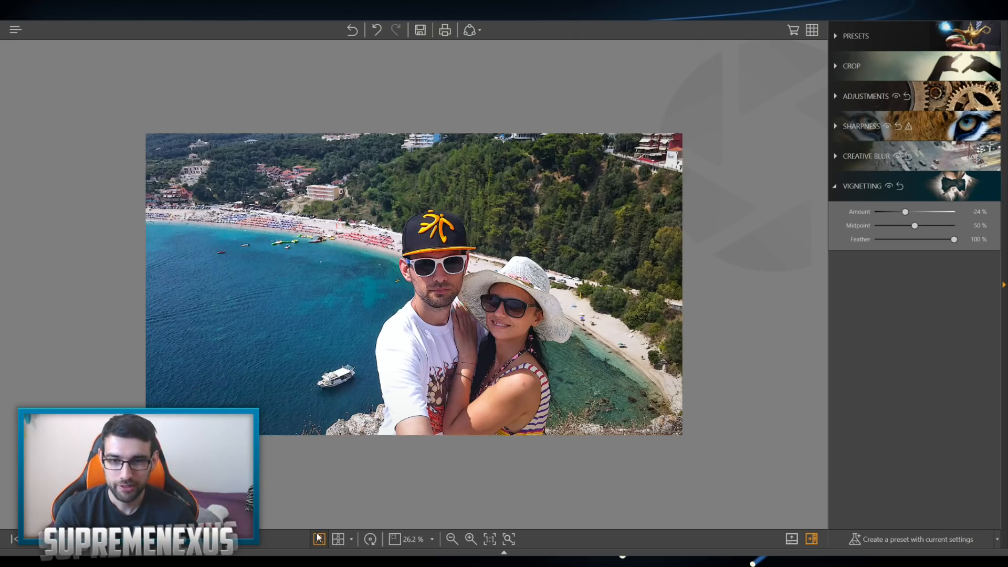
pyautogui.click(338, 539)
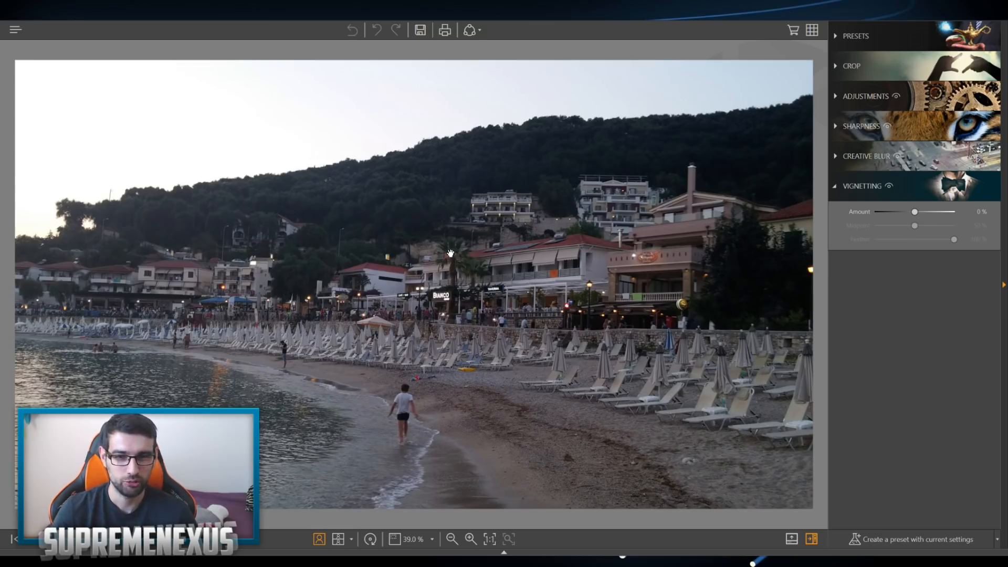
# - Set the beach photo's temperature to +22 %, hue to +8 %, brightness to +20 %, shadows to +10 % and highlights to +8 %
pyautogui.scroll(-2, 442, 387)
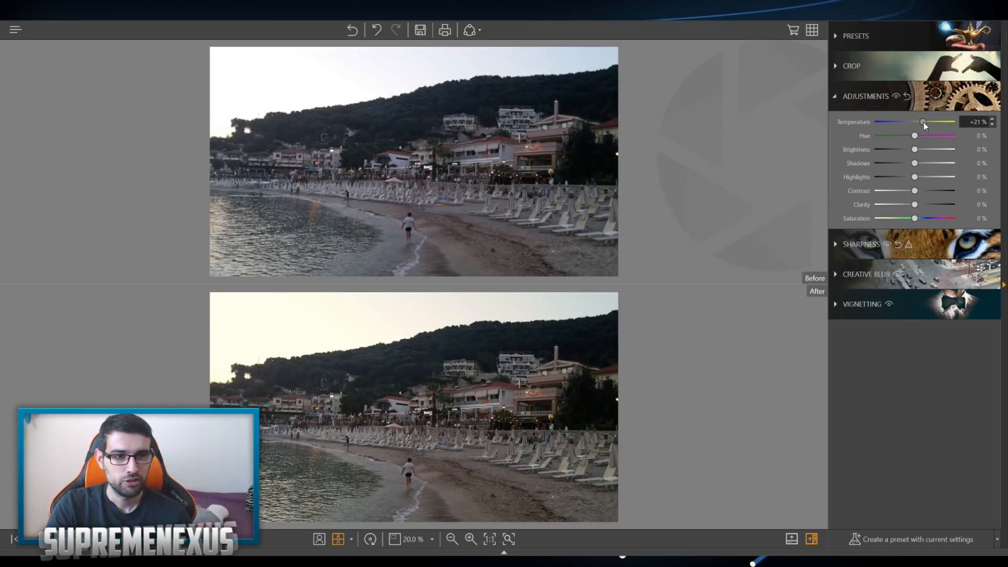
pyautogui.click(909, 136)
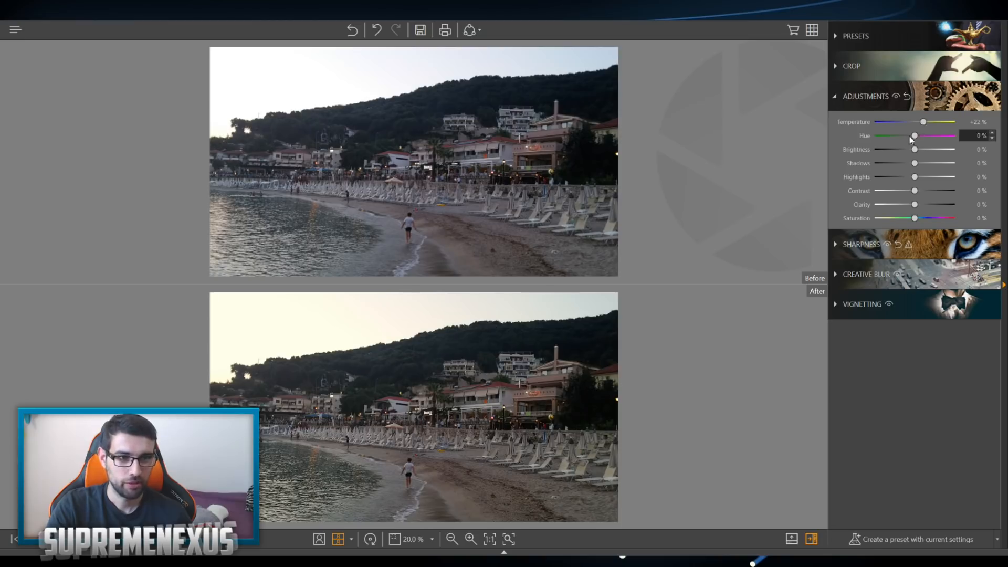
pyautogui.moveTo(909, 136); pyautogui.dragTo(917, 176)
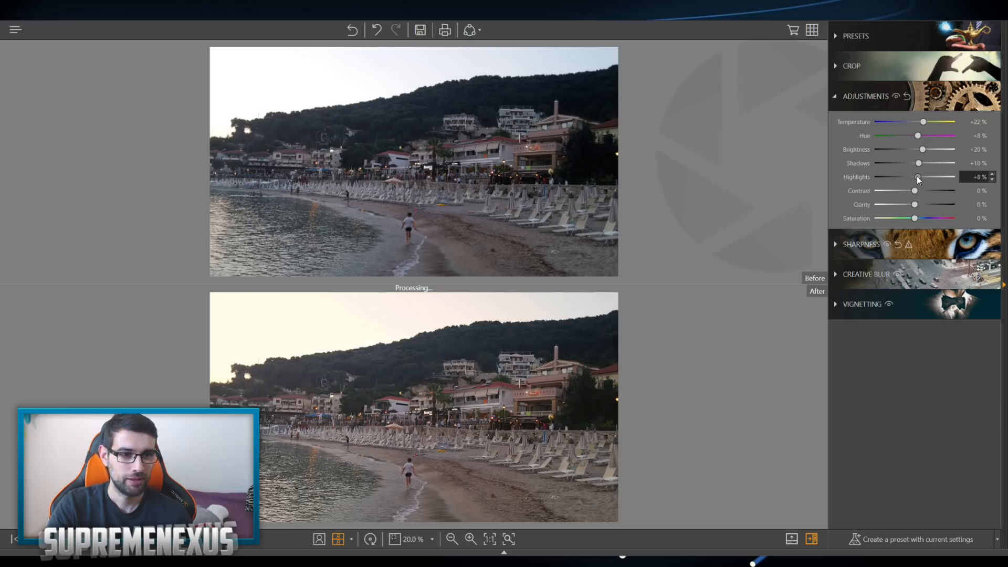
# - Set the beach photo's contrast to +15 %, clarity to +16 % and saturation to +16 %
pyautogui.click(914, 192)
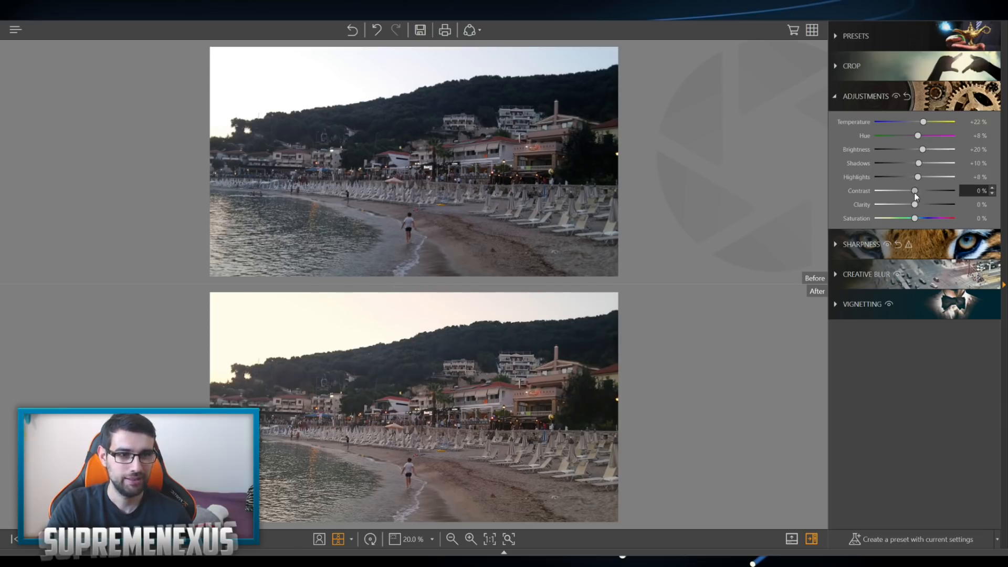
pyautogui.moveTo(916, 194); pyautogui.dragTo(920, 194)
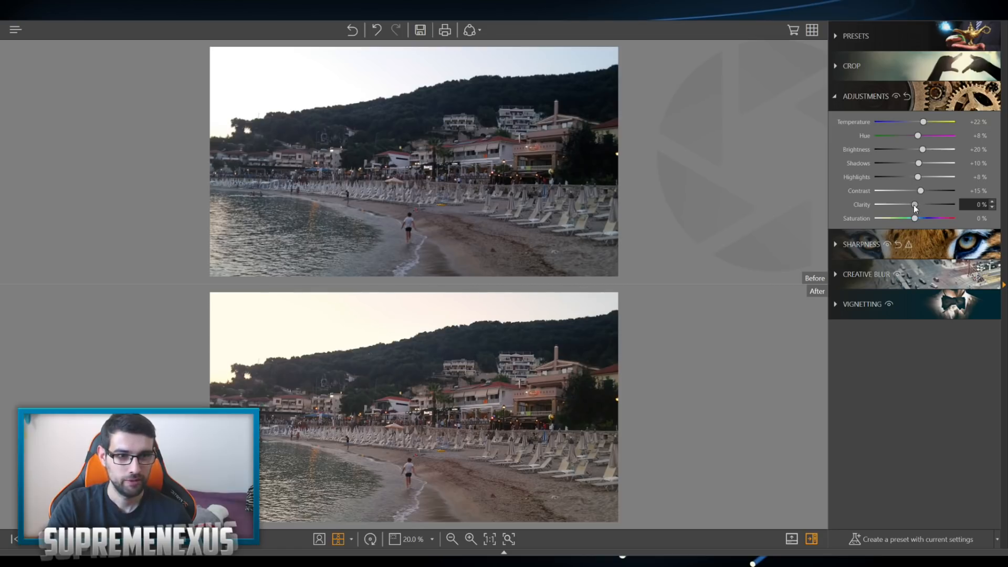
pyautogui.moveTo(913, 205); pyautogui.dragTo(920, 204)
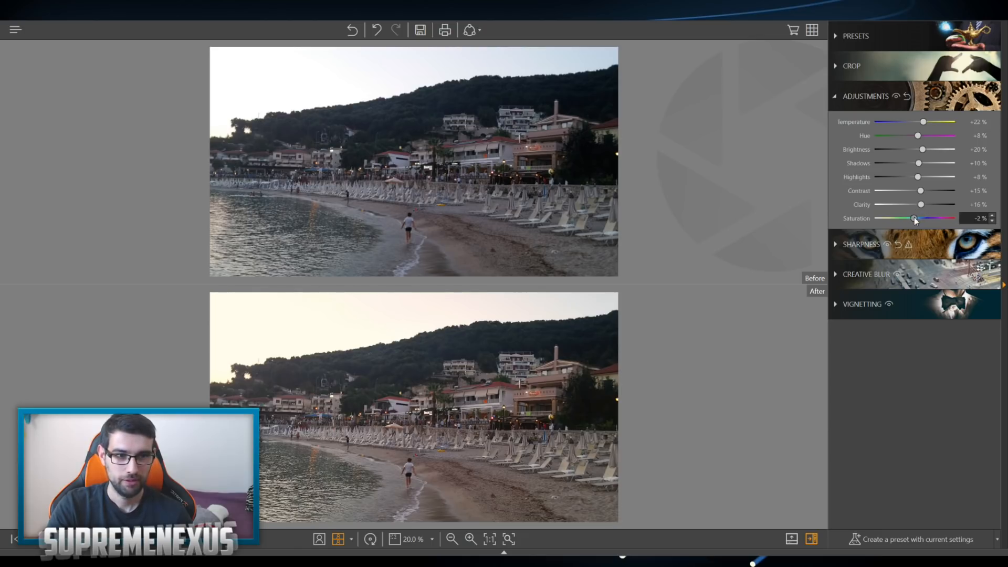
pyautogui.moveTo(915, 217)
pyautogui.mouseDown()
pyautogui.moveTo(901, 219)
pyautogui.moveTo(940, 217)
pyautogui.moveTo(921, 217)
pyautogui.mouseUp()
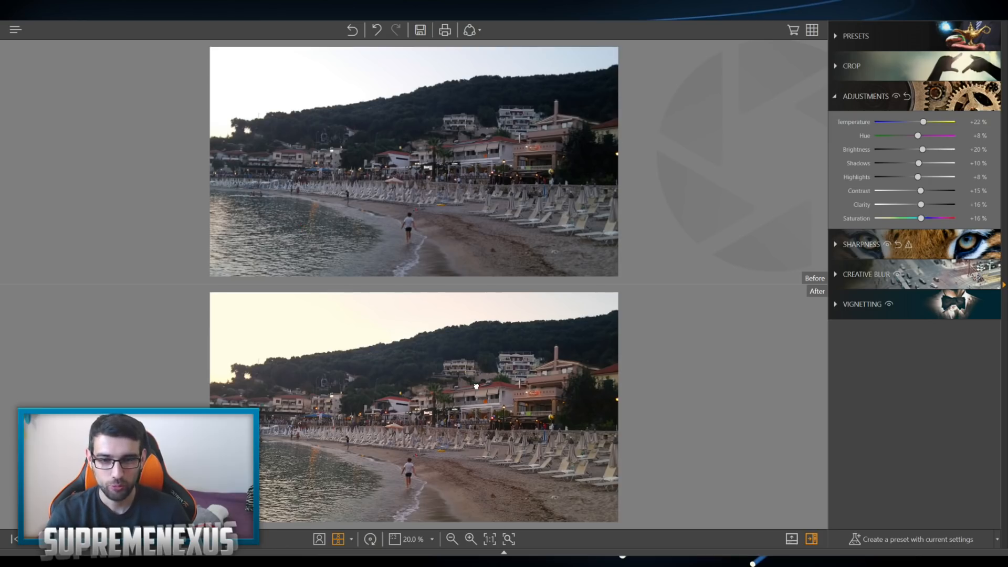
# - Compare the edited beach photo with its original and return to the single view of the edited result
pyautogui.scroll(-1, 476, 386)
pyautogui.click(337, 542)
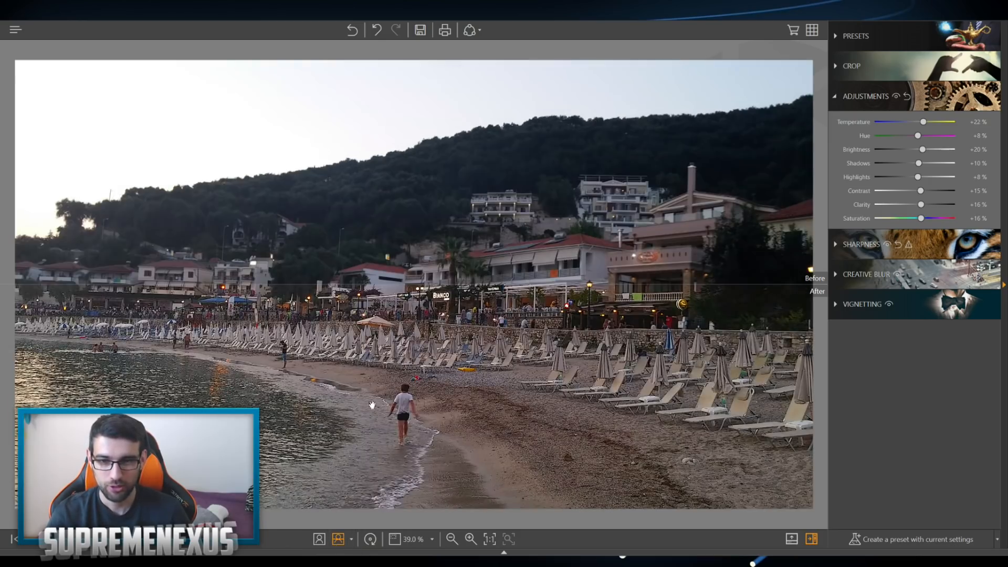
pyautogui.scroll(-4, 428, 379)
pyautogui.scroll(3, 428, 379)
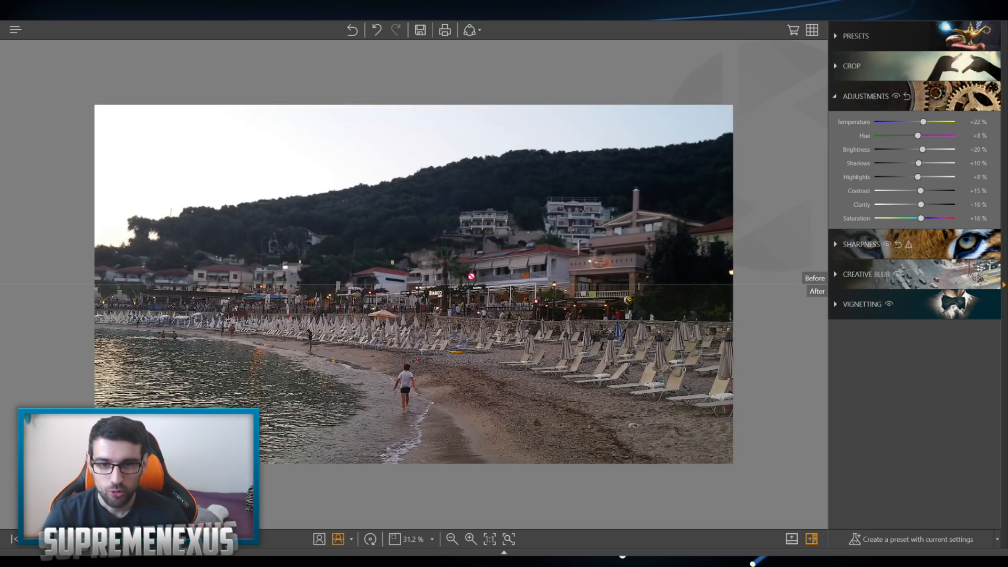
pyautogui.click(319, 539)
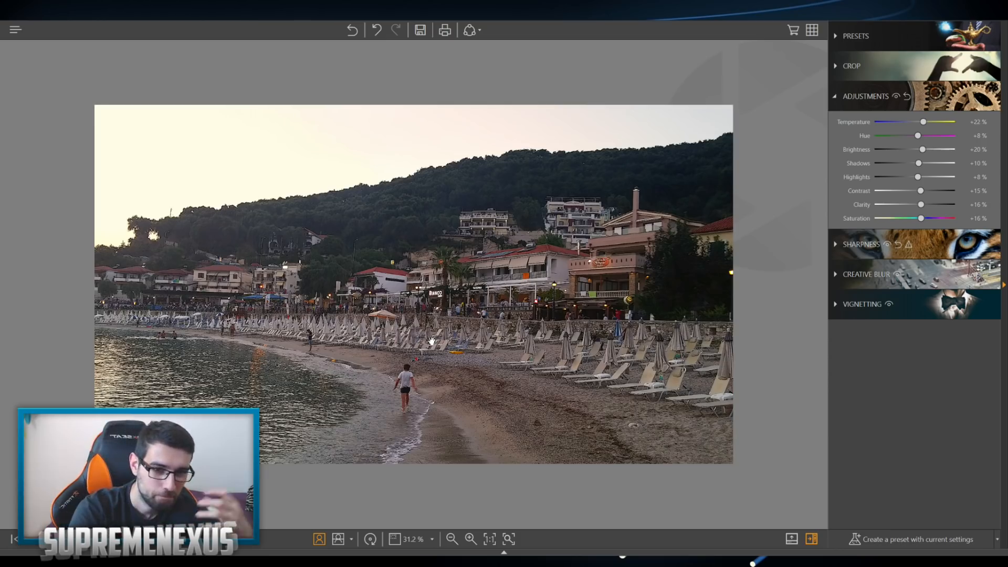
# - Reduce the beach photo's sharpness to an amount of 328 % and a radius of 1.1 px, and switch the before/after comparison view
pyautogui.click(917, 249)
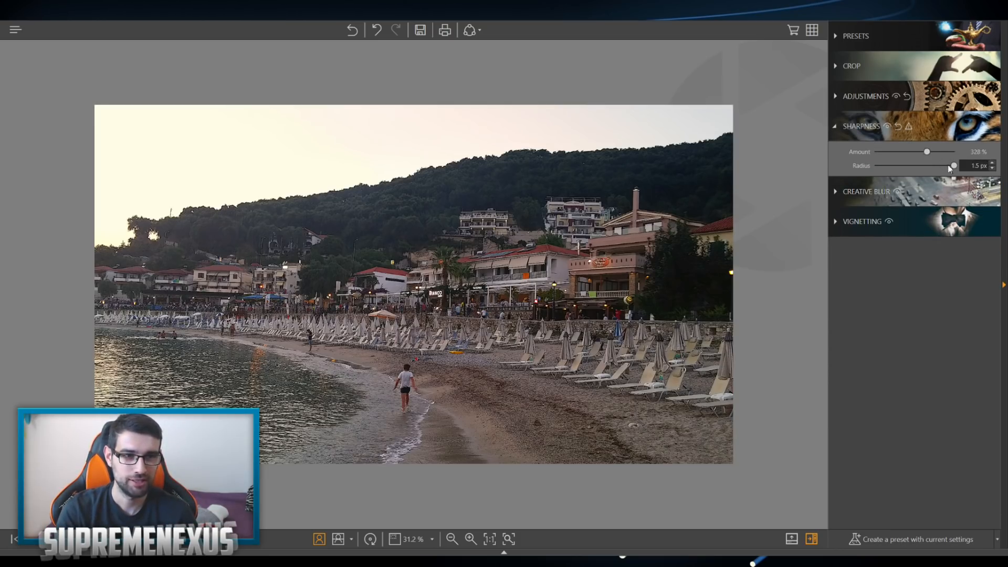
pyautogui.moveTo(950, 167); pyautogui.dragTo(928, 168)
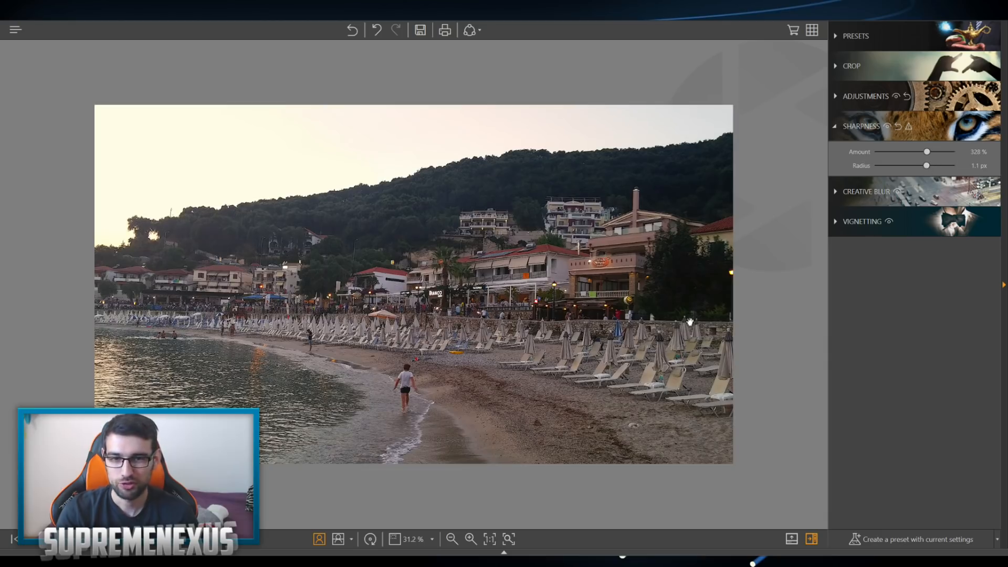
pyautogui.scroll(1, 569, 296)
pyautogui.scroll(-1, 568, 295)
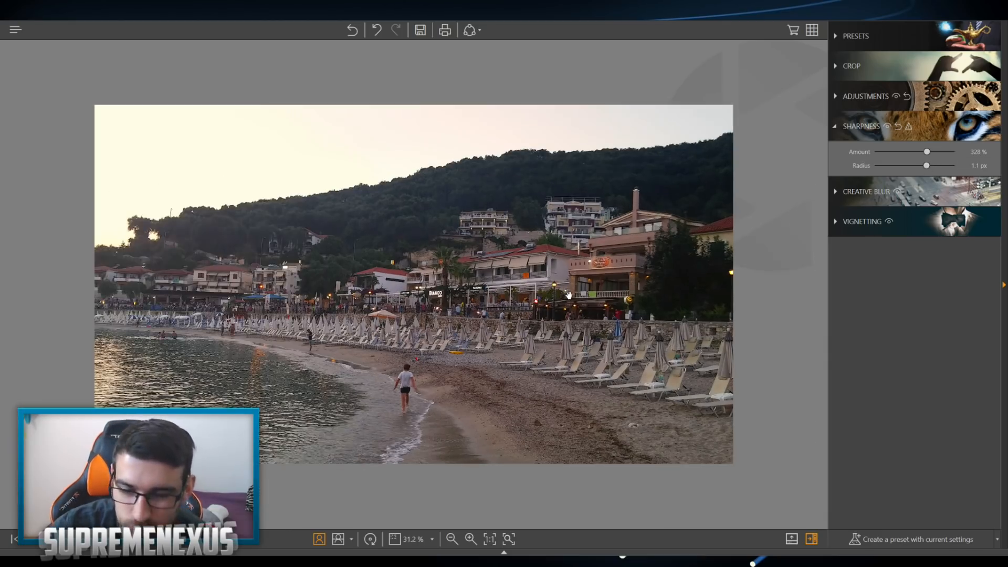
pyautogui.click(338, 538)
pyautogui.click(343, 544)
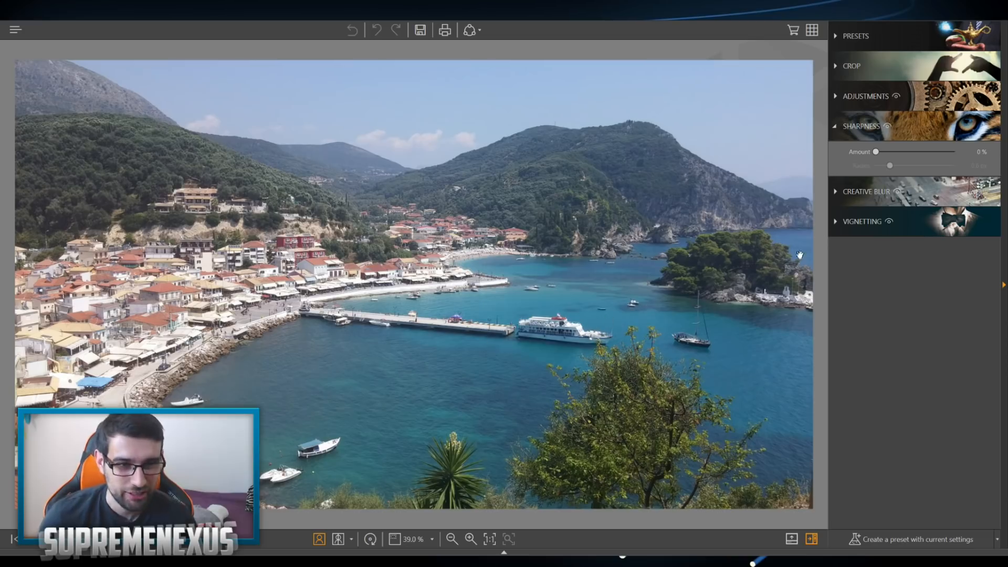
pyautogui.click(888, 127)
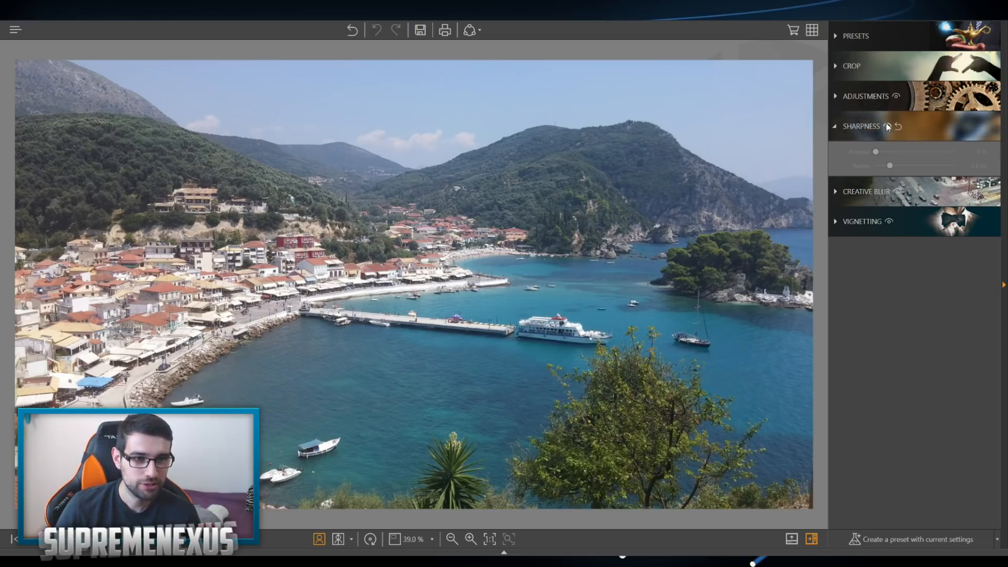
pyautogui.click(874, 128)
pyautogui.click(872, 129)
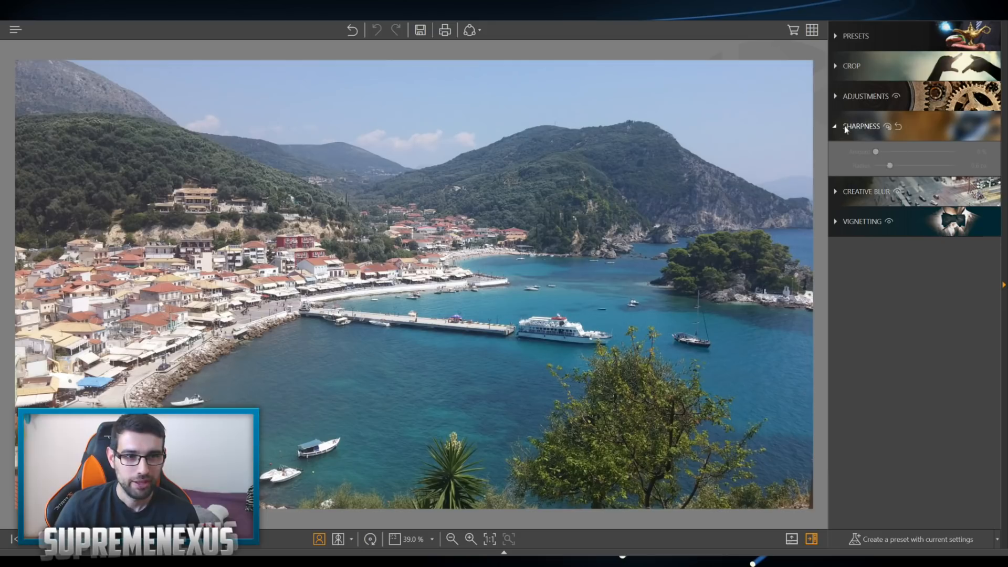
pyautogui.click(887, 127)
# - Sharpen the harbour photo with an amount of 241 % and a radius of 0.8 px
pyautogui.moveTo(875, 152); pyautogui.dragTo(942, 151)
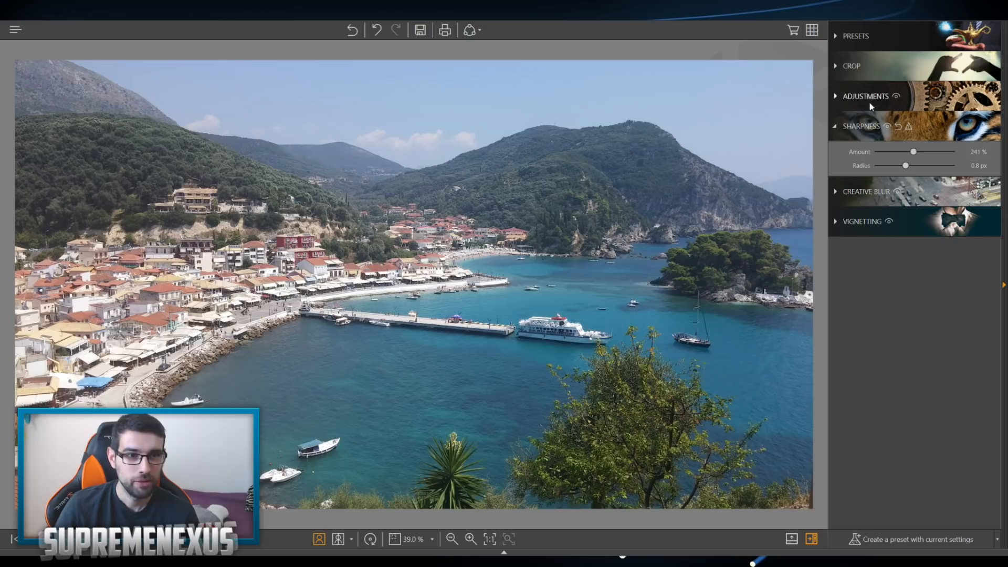
pyautogui.click(888, 184)
# - Set the harbour photo's temperature to -4 %, brightness +4 %, shadows -16 %, highlights +23 %, contrast +34 %, clarity +49 % and saturation +20 %
pyautogui.click(882, 97)
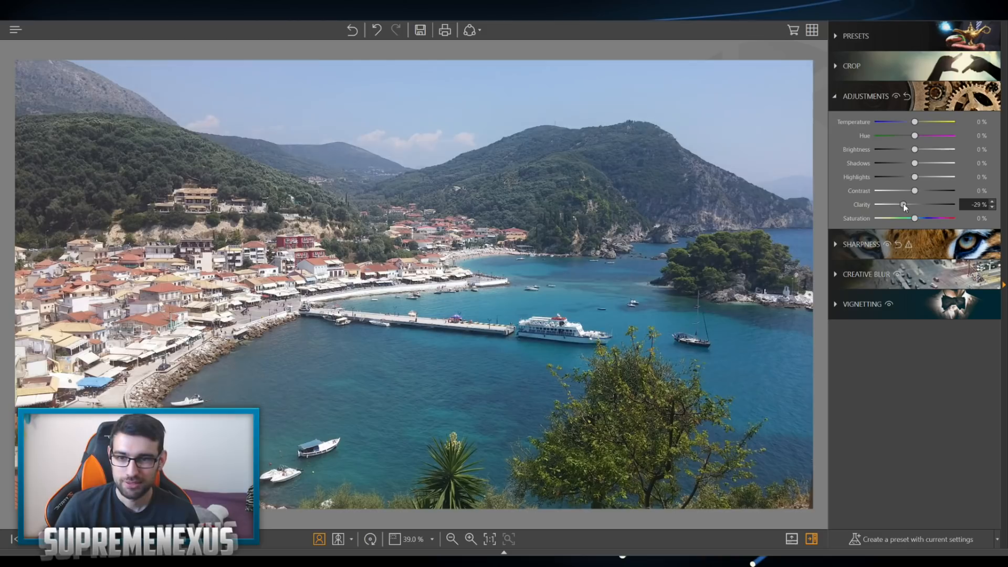
pyautogui.moveTo(918, 206); pyautogui.dragTo(968, 207)
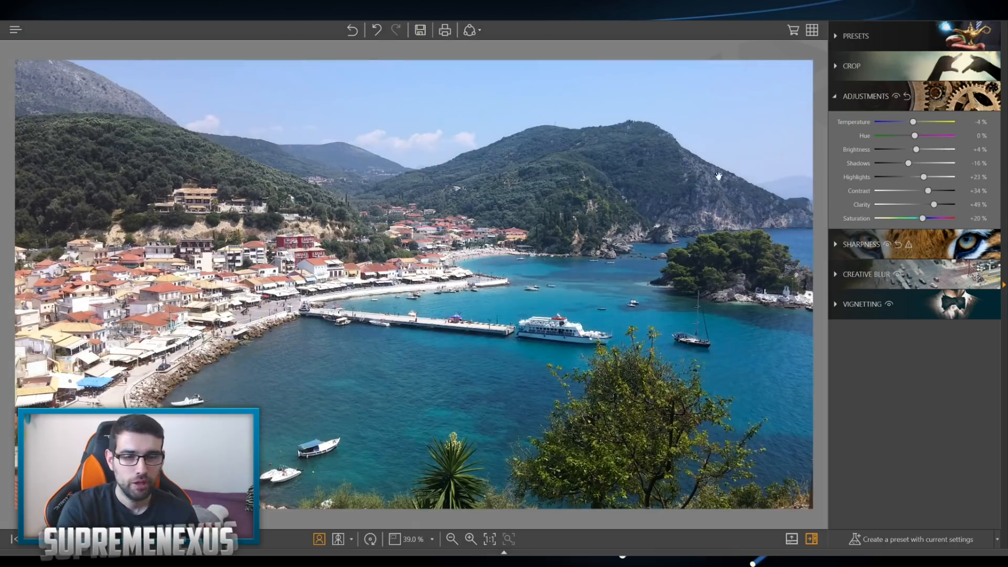
# - Compare the edited harbour photo with its original in split, stacked and side-by-side layouts, inspect the town at 100 %, and return to the single view
pyautogui.click(338, 539)
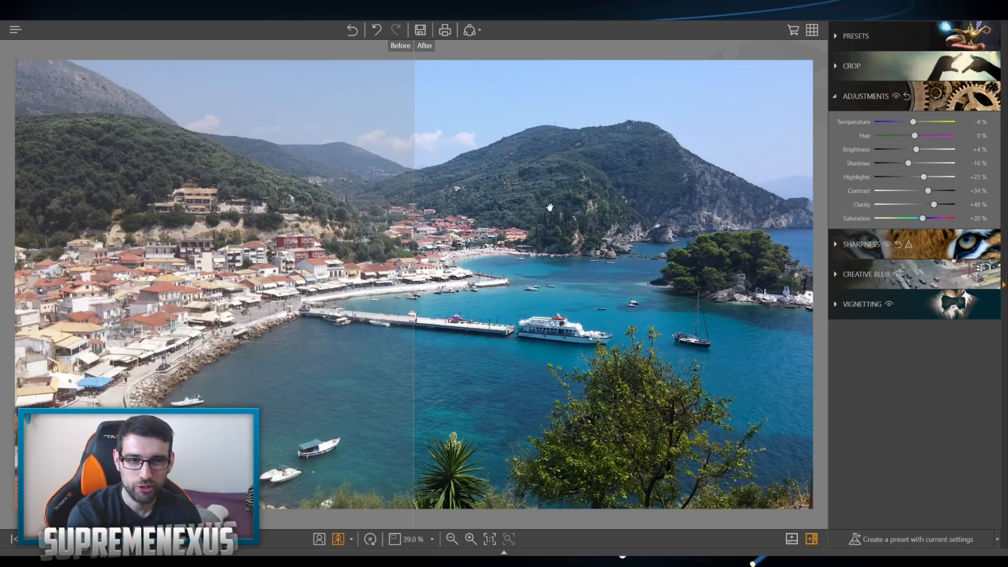
pyautogui.click(338, 539)
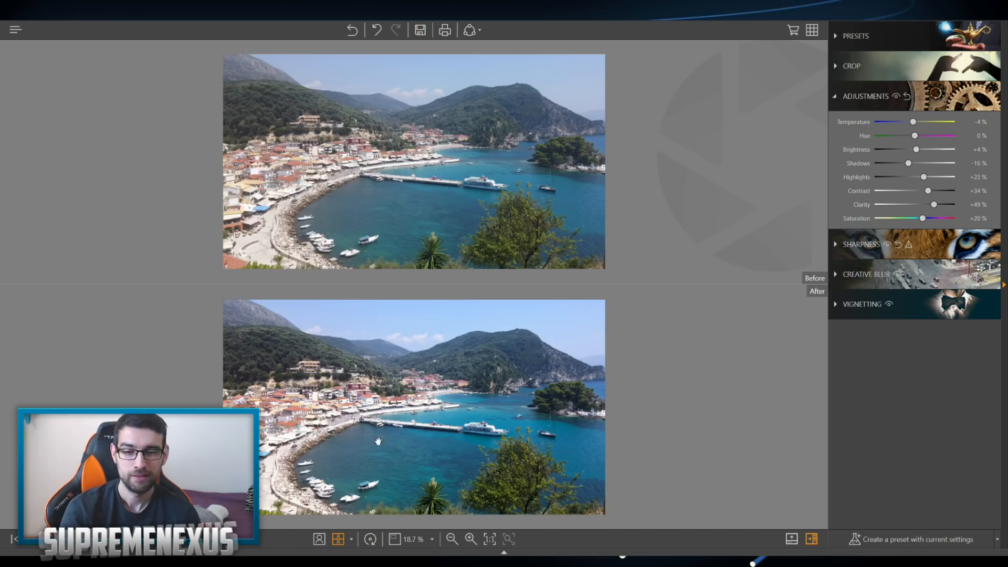
pyautogui.click(343, 539)
pyautogui.click(343, 539)
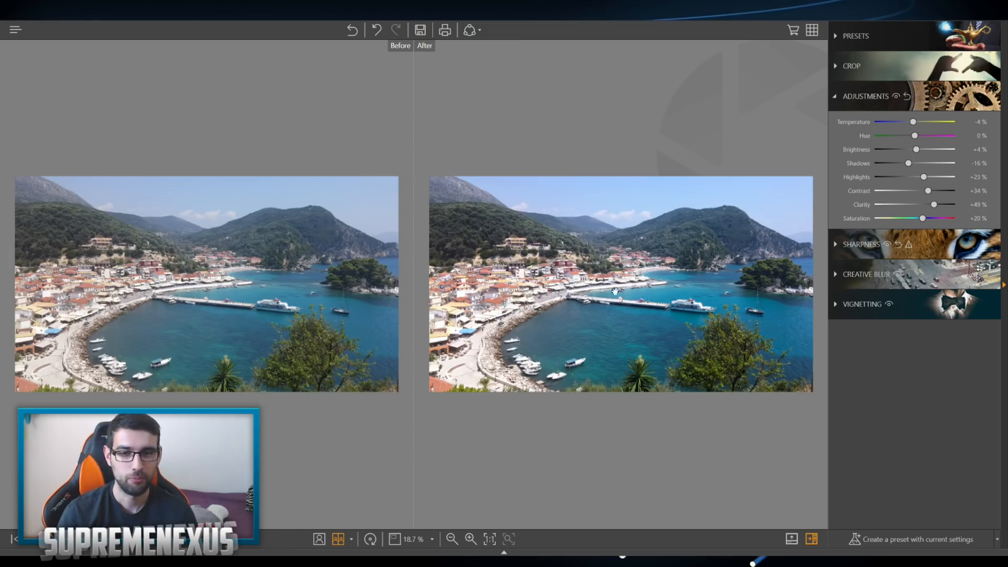
pyautogui.click(548, 286)
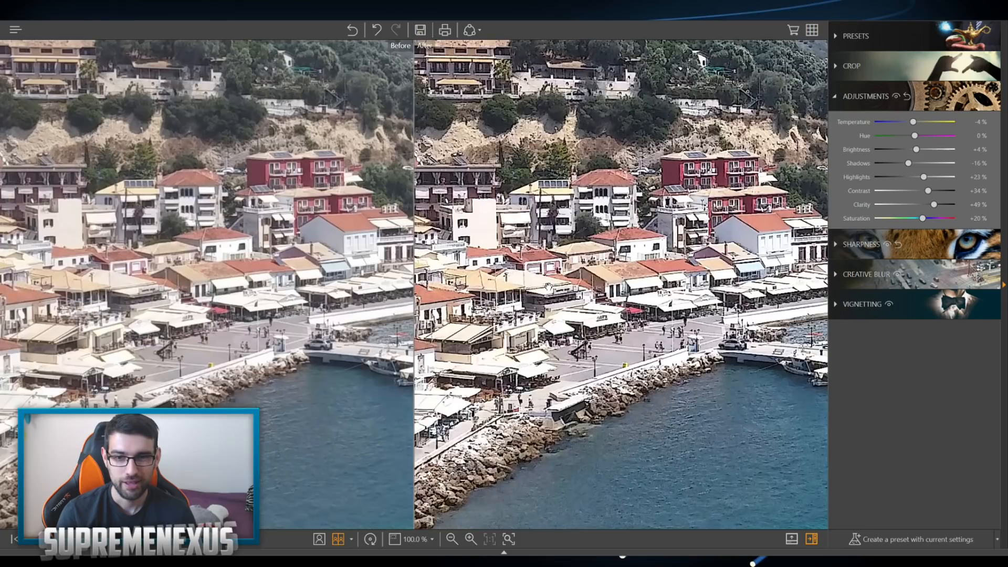
pyautogui.click(319, 541)
pyautogui.click(318, 539)
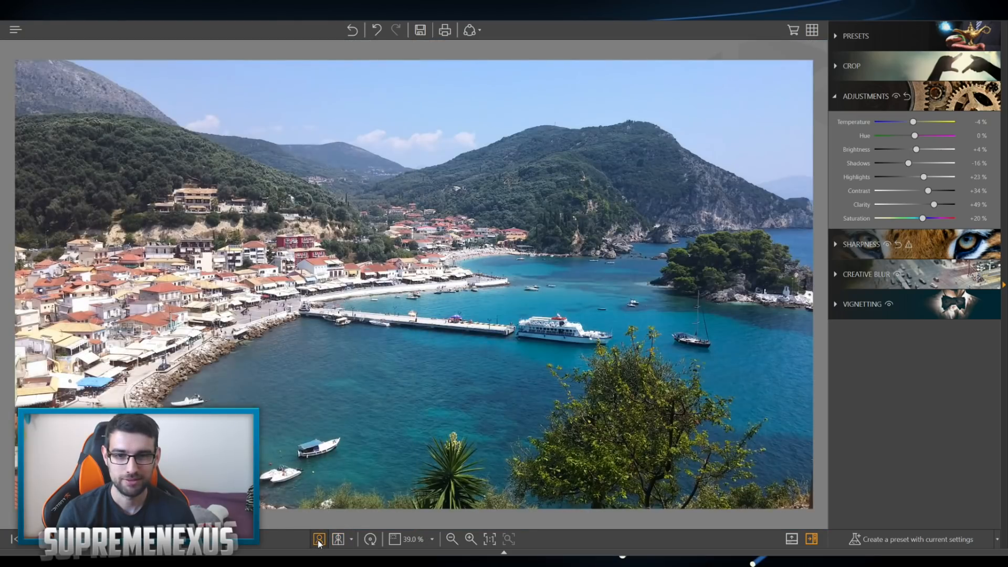
# - Cycle through the before/after layouts of the harbour photo again, ending on the vertical split view
pyautogui.click(338, 539)
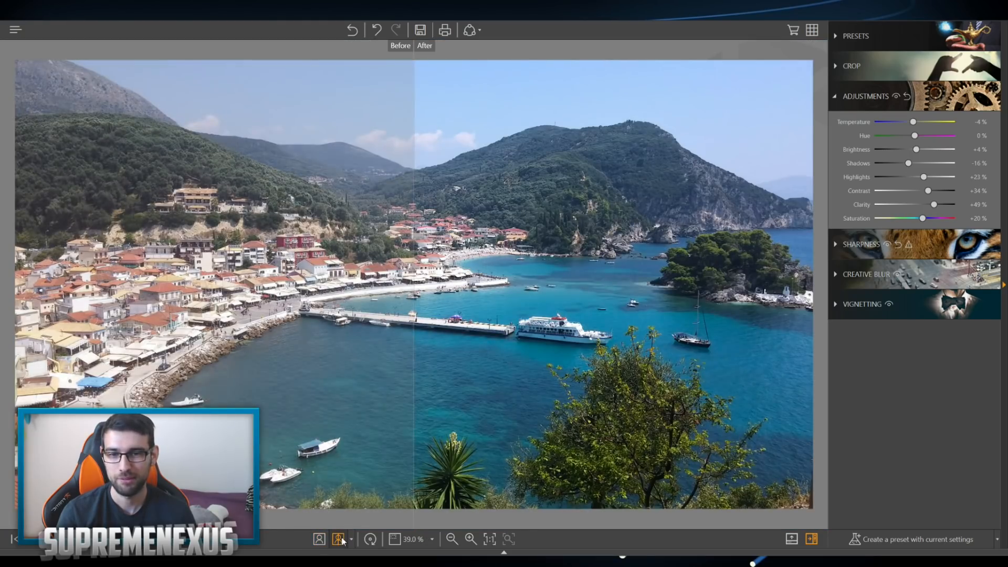
pyautogui.click(339, 539)
pyautogui.click(341, 539)
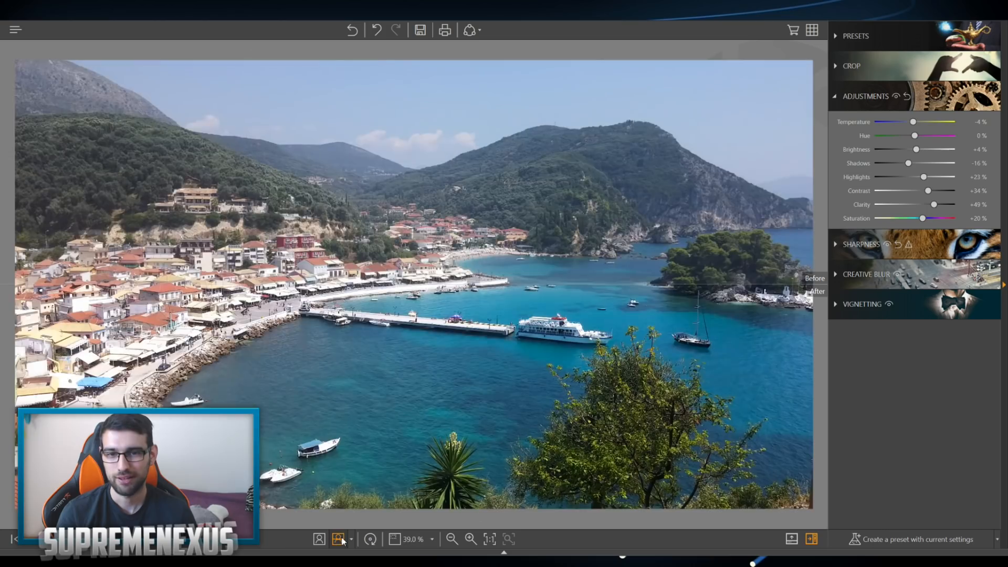
pyautogui.click(340, 539)
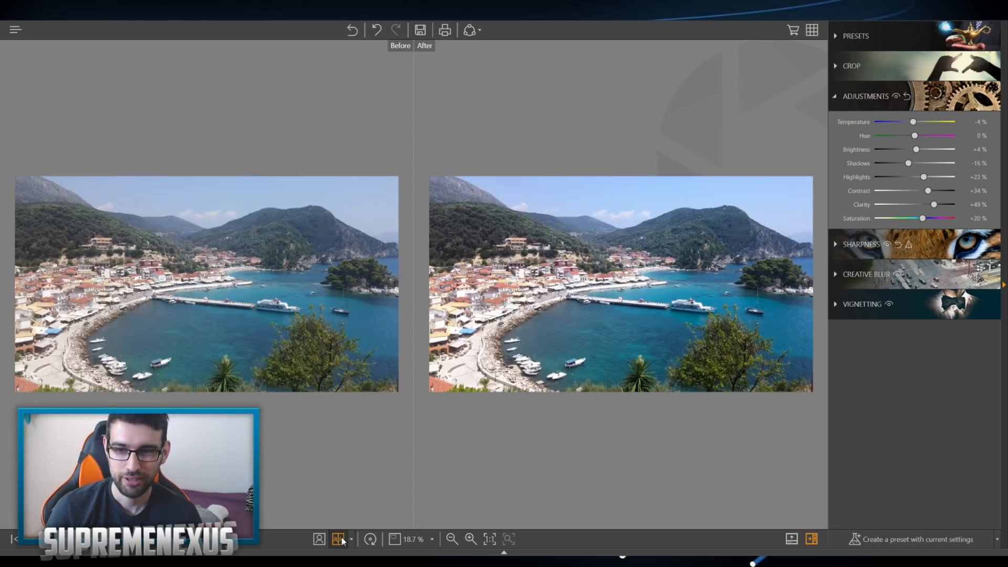
pyautogui.click(339, 539)
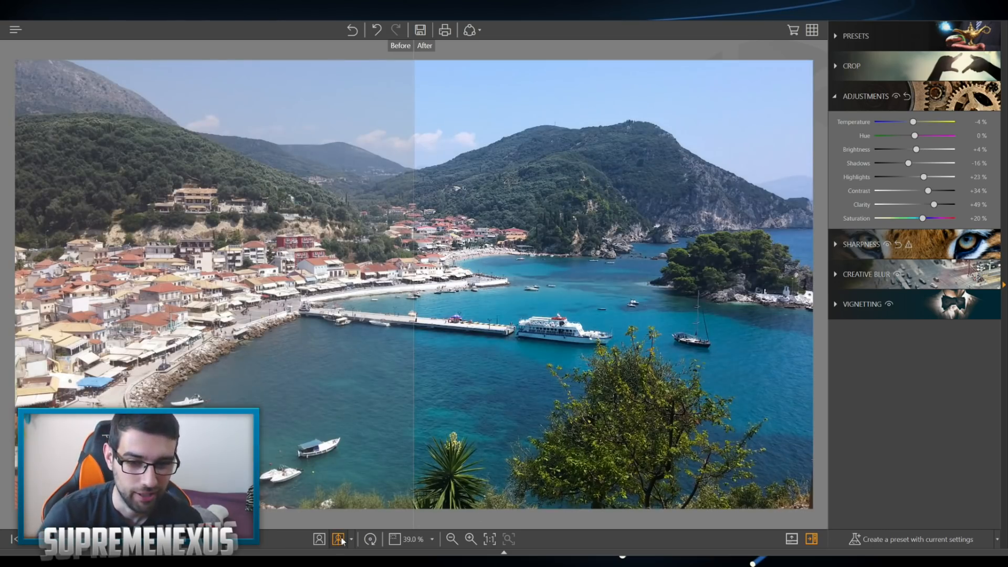